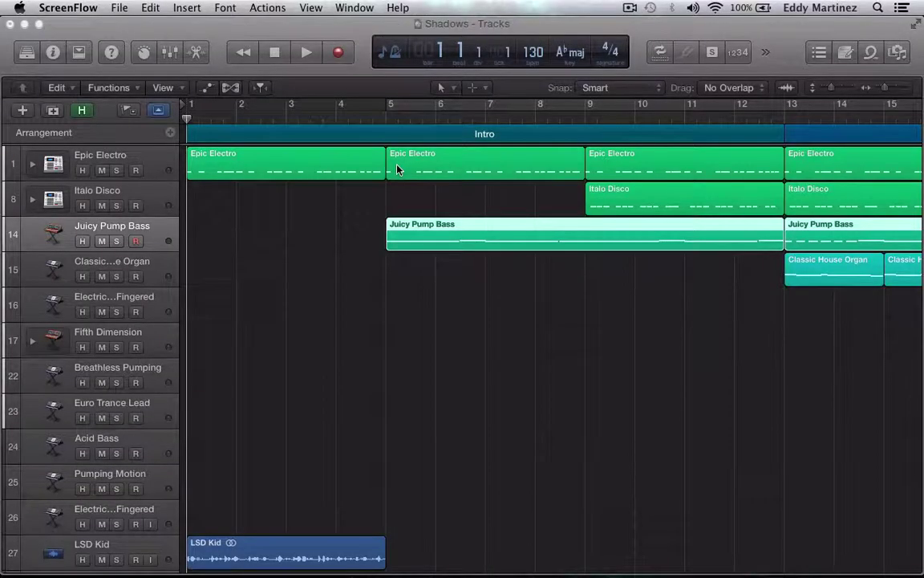
Step: Bring the Shadows project to the front and look at the LCD display-mode choices without changing them
left_click(254, 36)
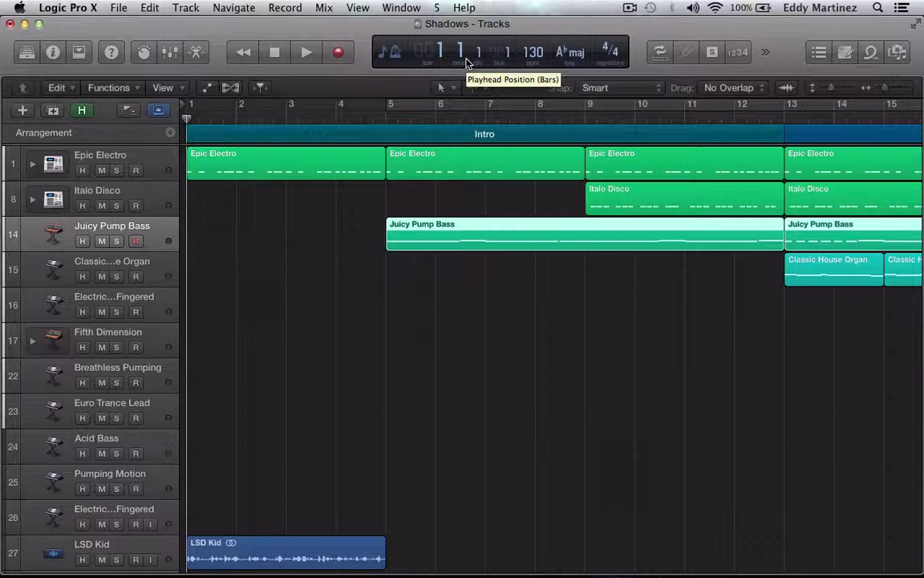
left_click(393, 54)
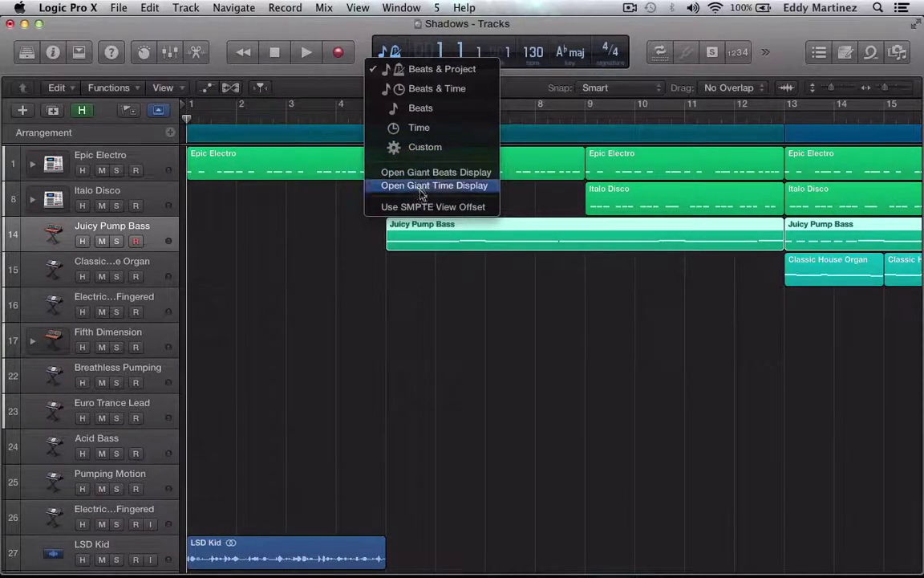
left_click(362, 34)
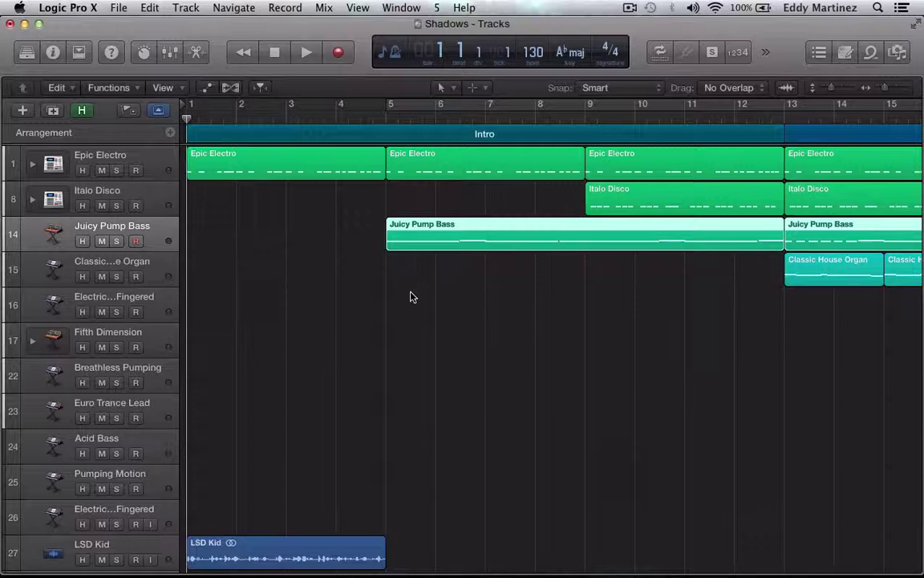
scroll(437, 310, "up", 2)
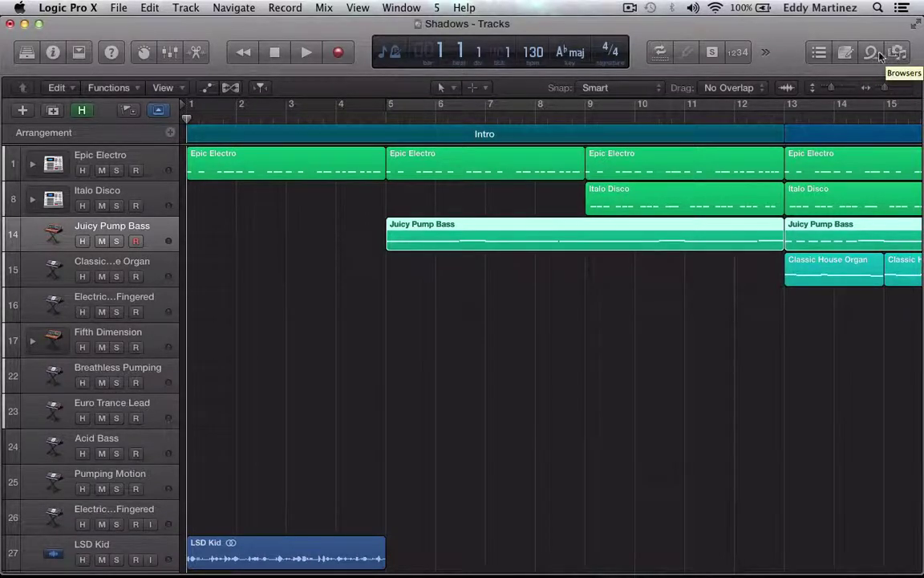
Step: Browse the arrangement, then reopen the Library for Juicy Pump Bass and scroll its EDM Bass patches
left_click(26, 53)
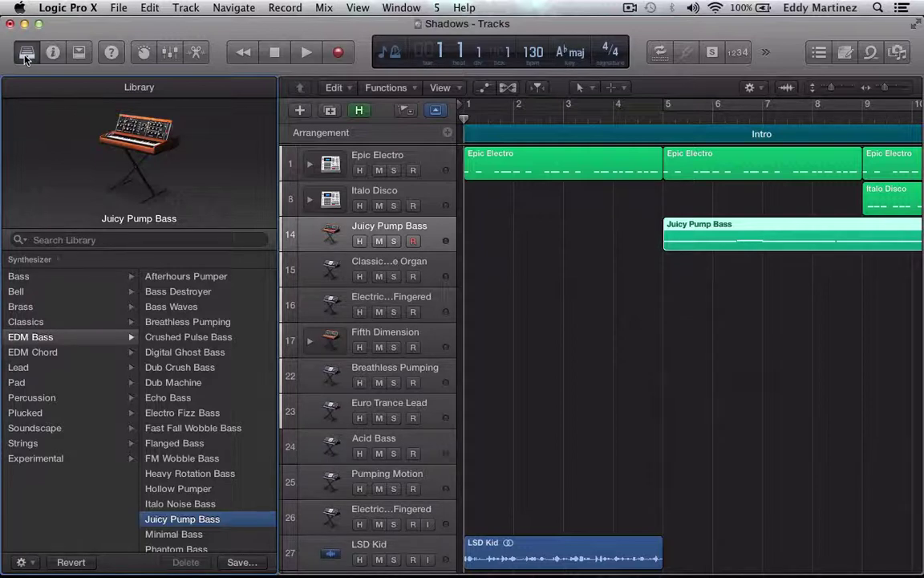
left_click(25, 54)
scroll(652, 501, "right", 3)
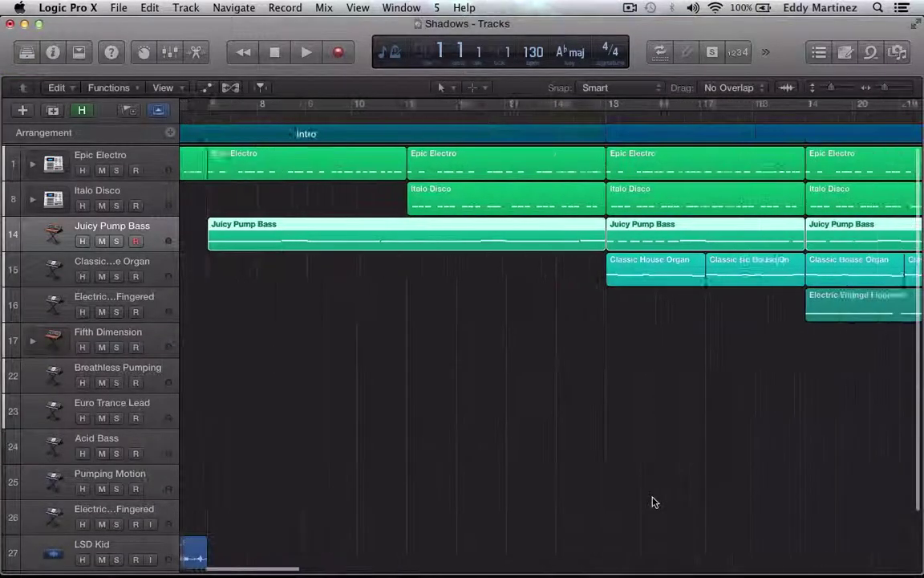
scroll(652, 502, "right", 15)
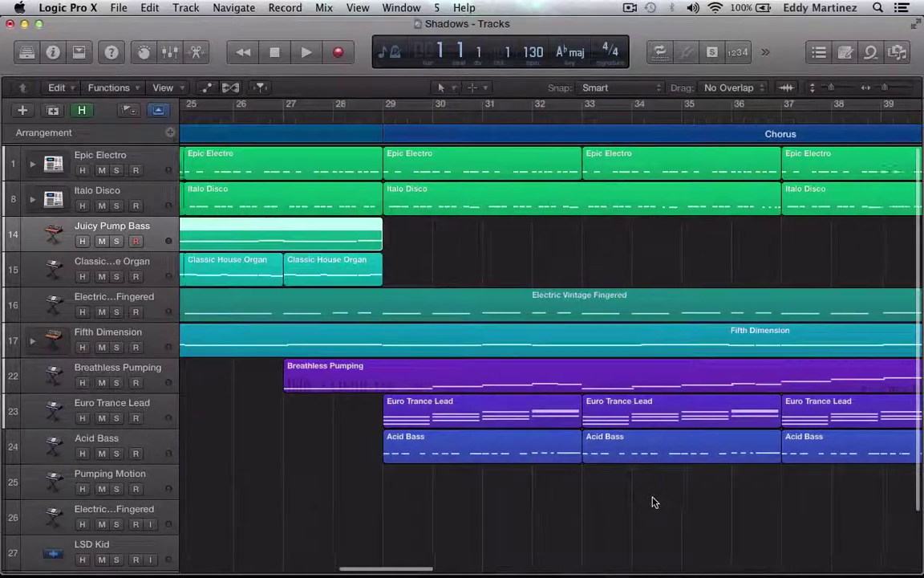
scroll(652, 501, "down", 2)
scroll(653, 502, "right", 20)
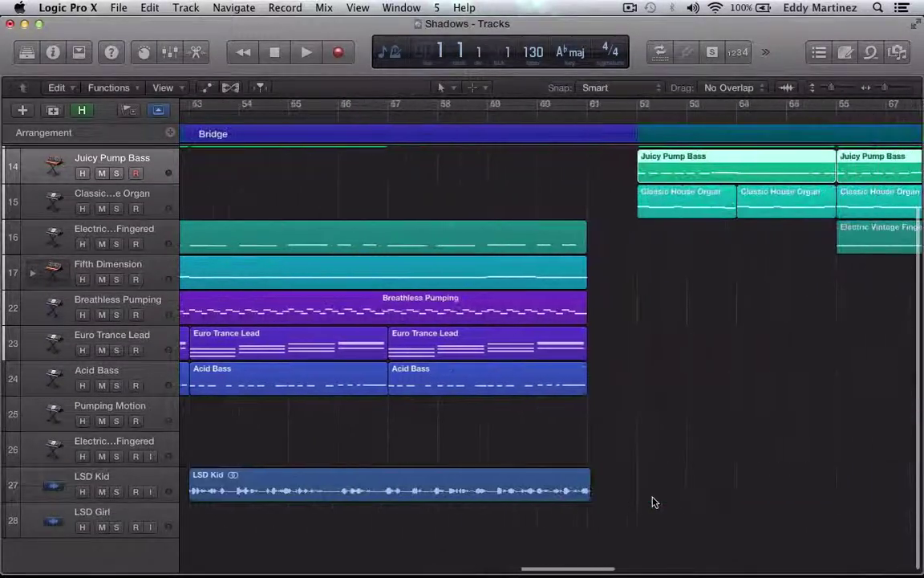
scroll(653, 502, "right", 8)
scroll(652, 502, "left", 12)
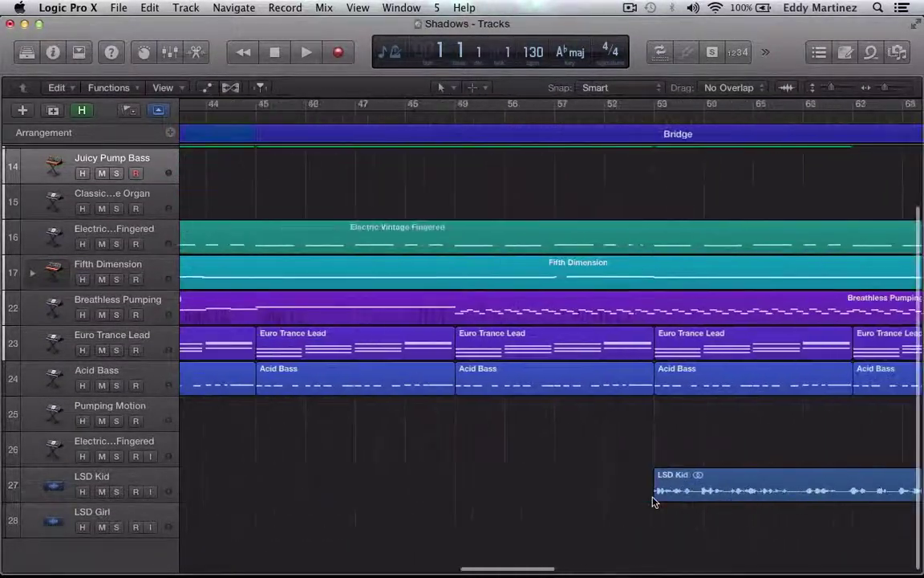
scroll(652, 502, "left", 20)
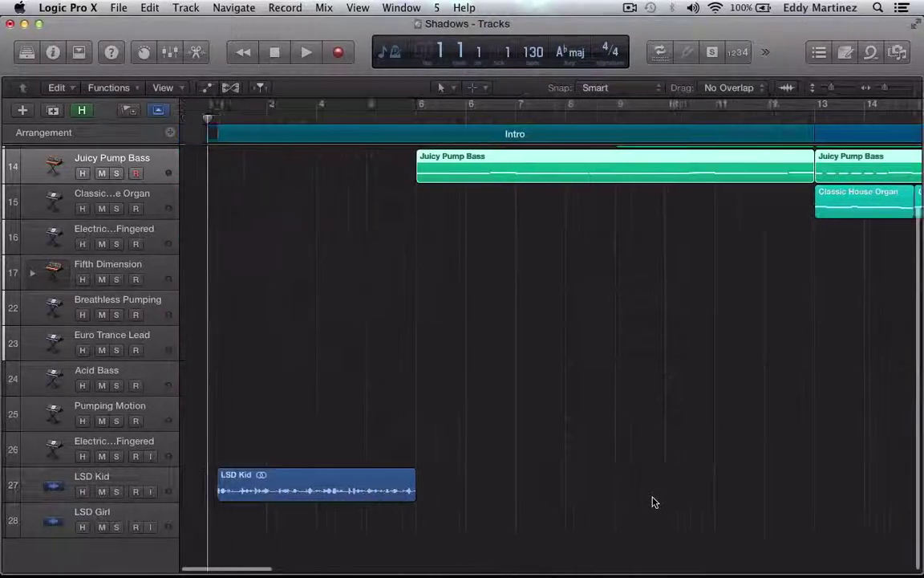
scroll(652, 501, "left", 2)
scroll(652, 499, "up", 3)
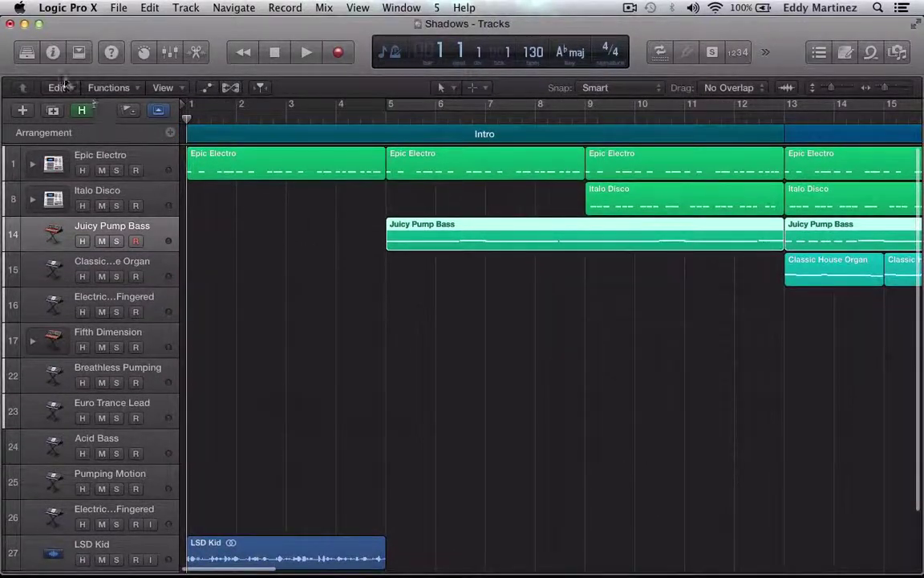
left_click(26, 53)
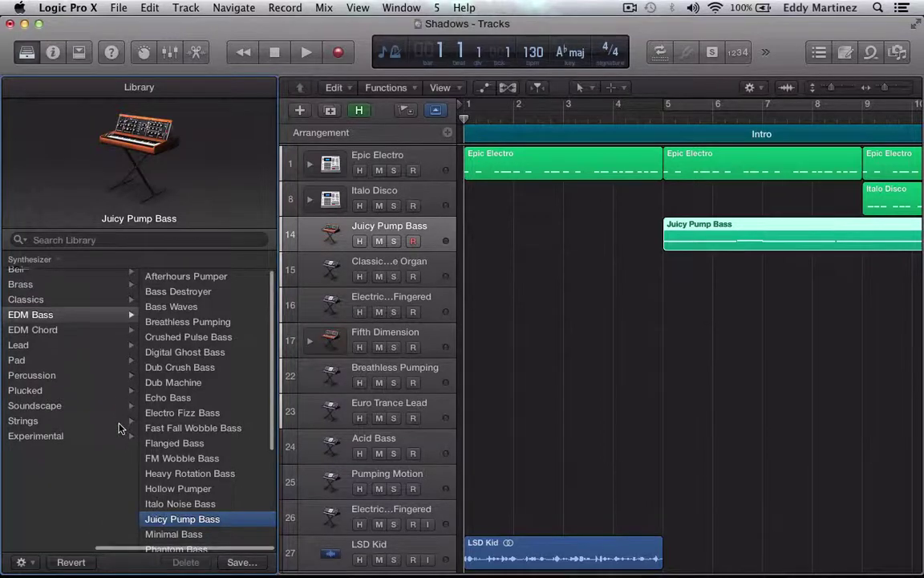
scroll(218, 399, "down", 5)
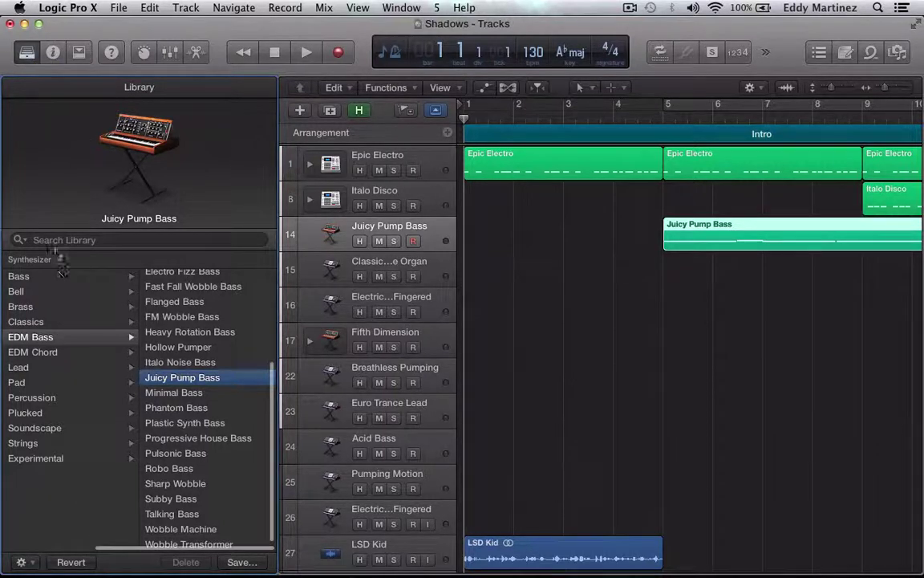
Step: Show the inspector's Juicy Pump Bass channel strip, close the Library, and check the MIDI FX slot unchanged
left_click(53, 53)
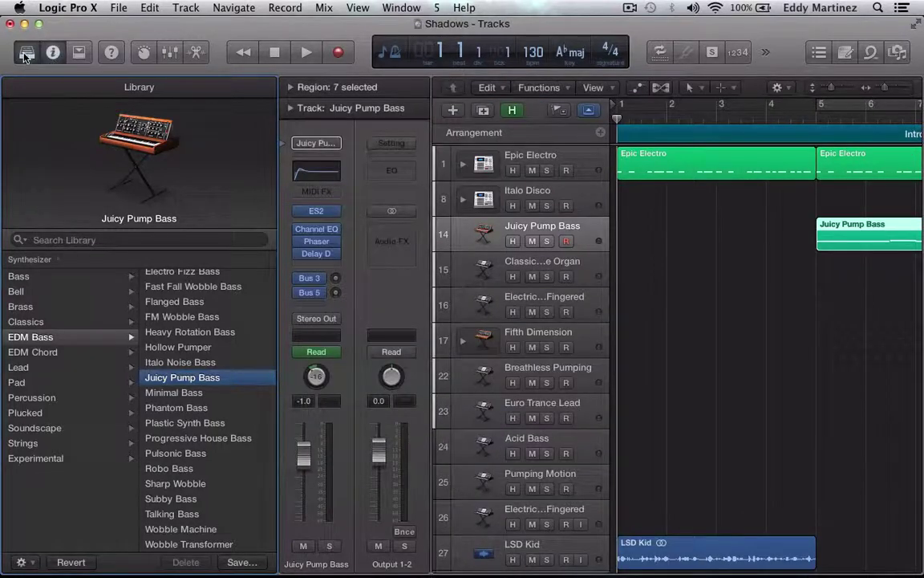
left_click(26, 54)
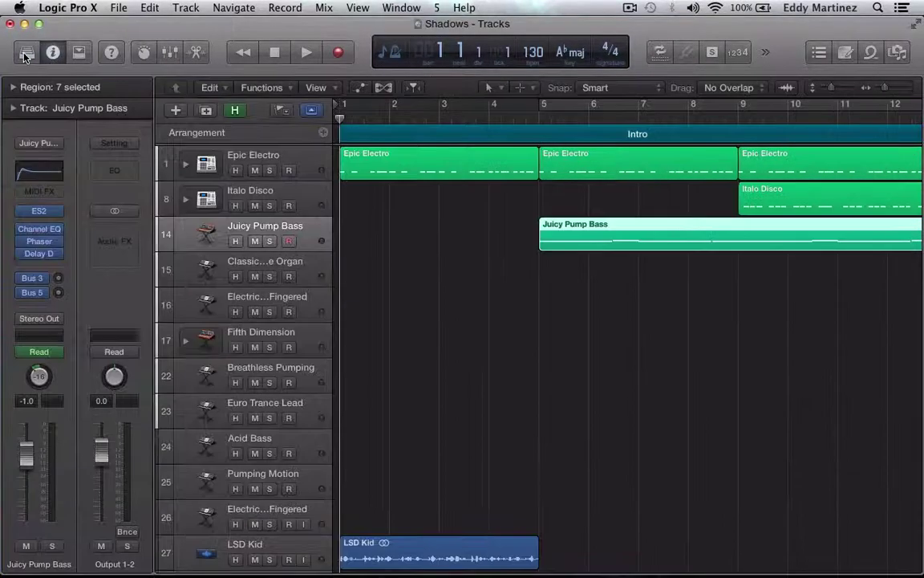
left_click(39, 193)
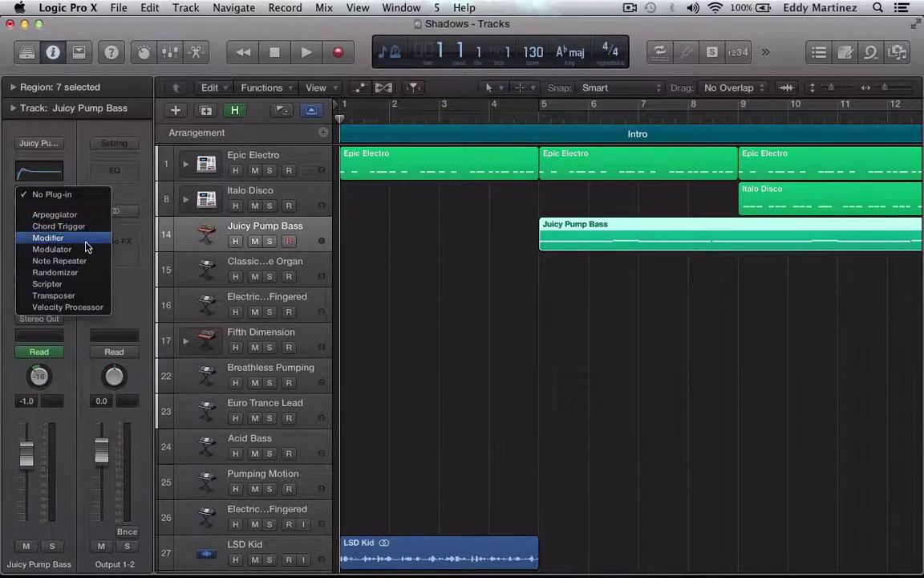
left_click(120, 292)
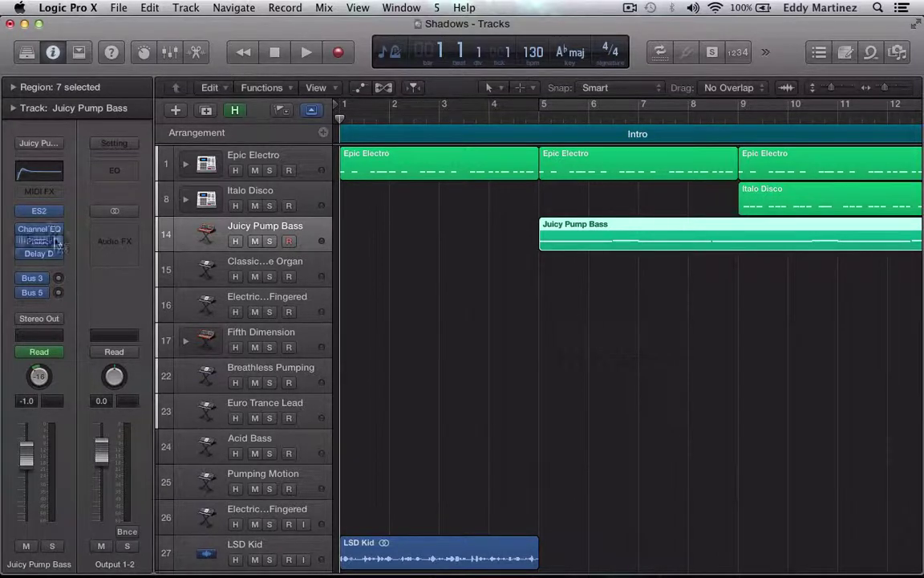
mouse_move(41, 212)
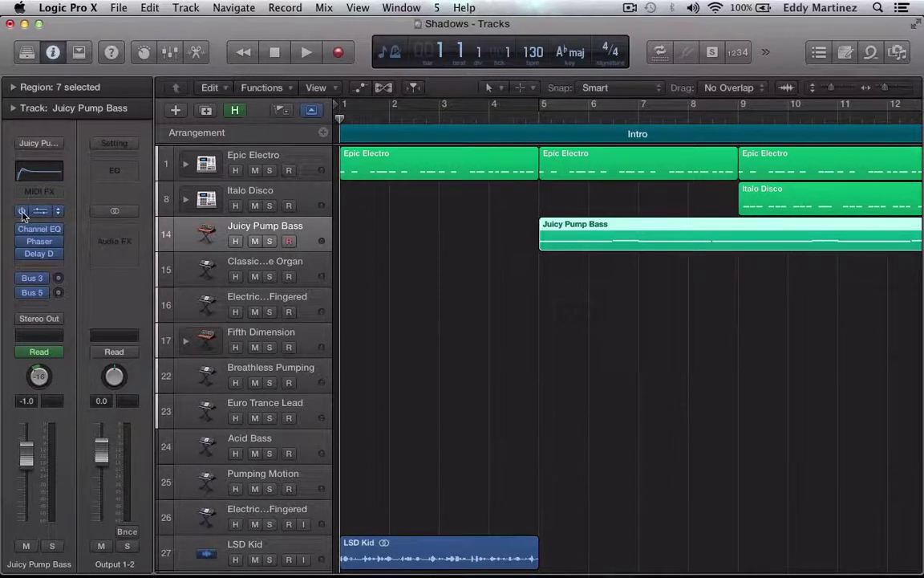
left_click(39, 212)
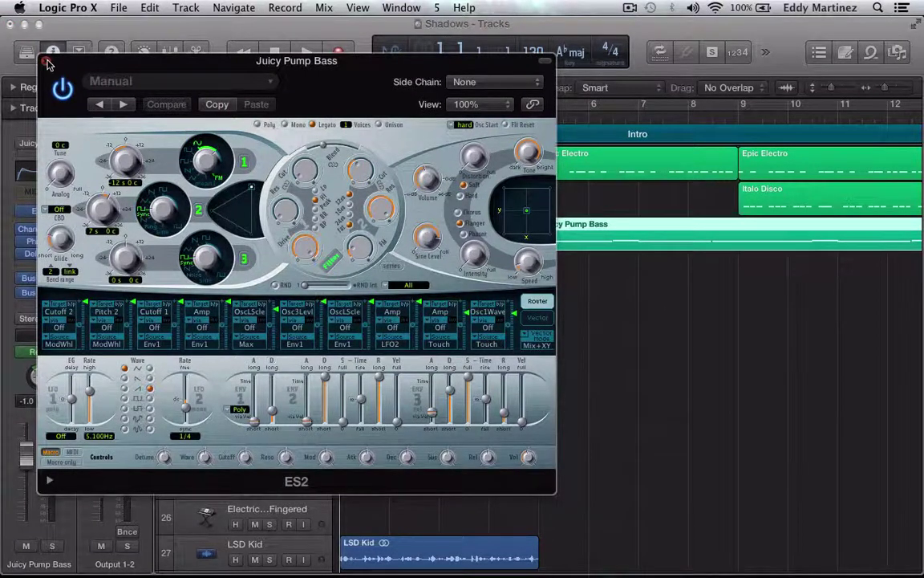
left_click(47, 62)
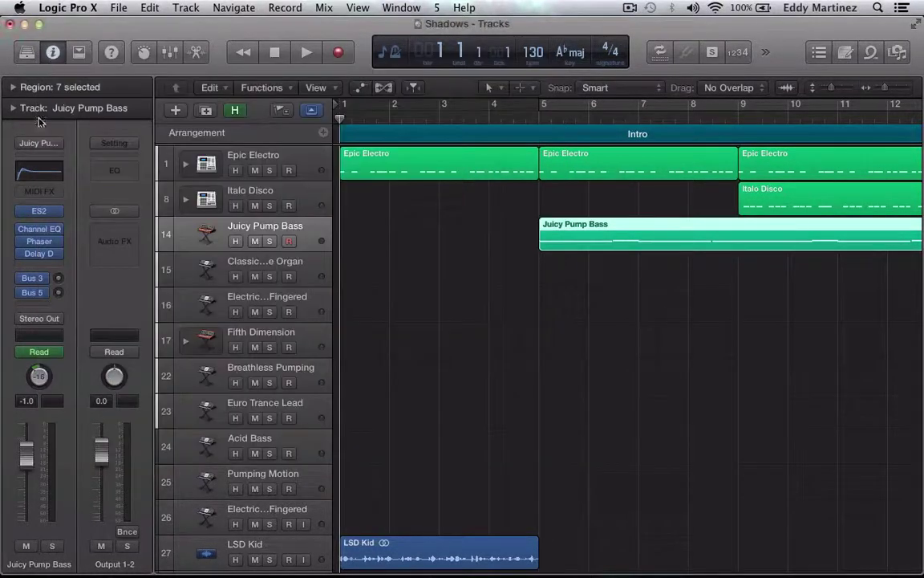
left_click(58, 213)
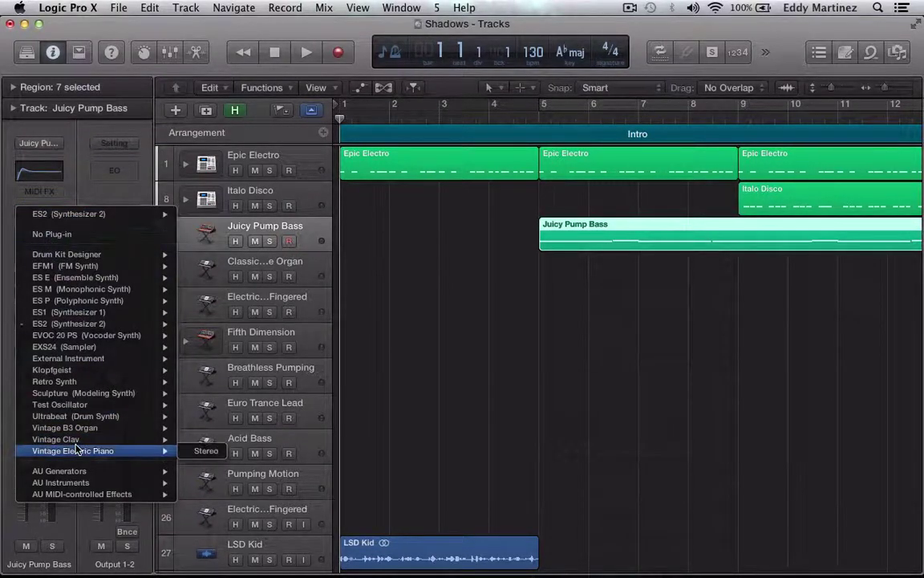
left_click(76, 177)
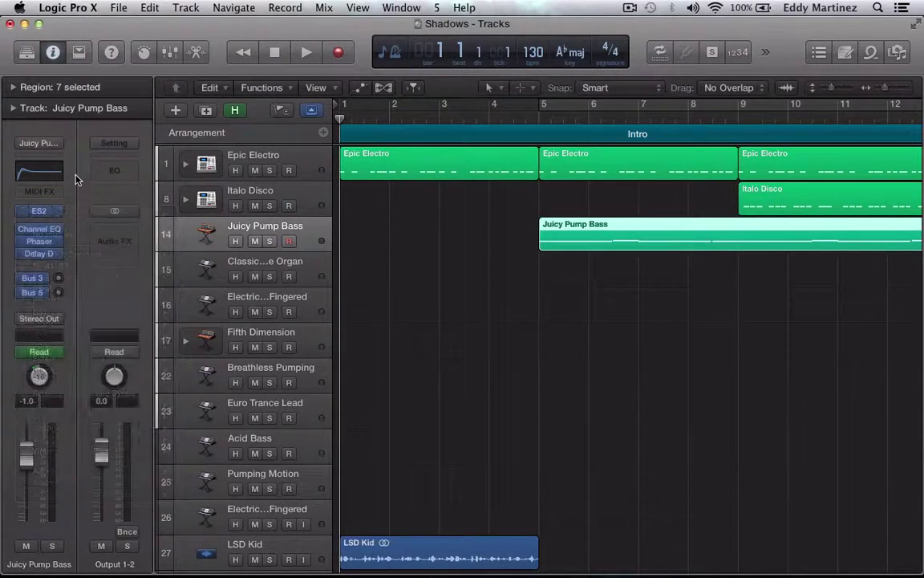
left_click(44, 212)
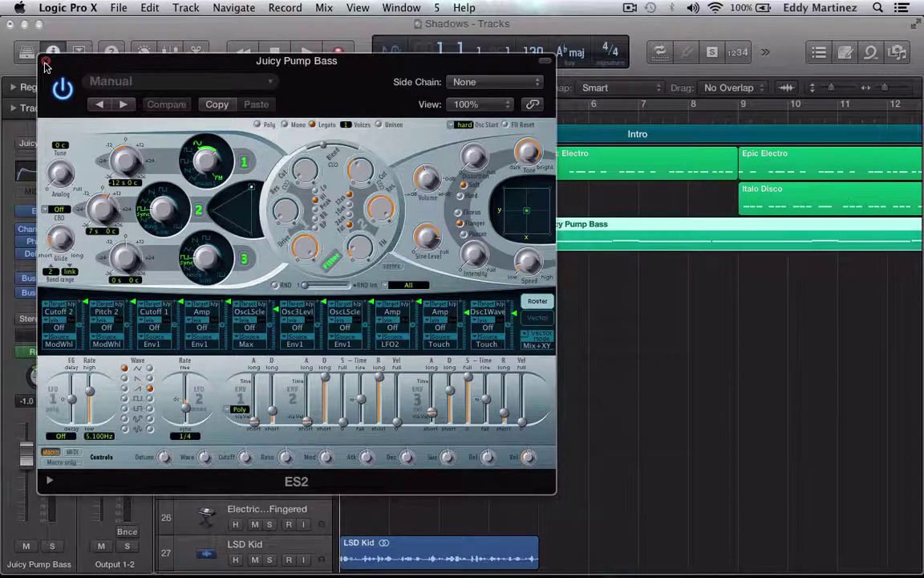
left_click(45, 64)
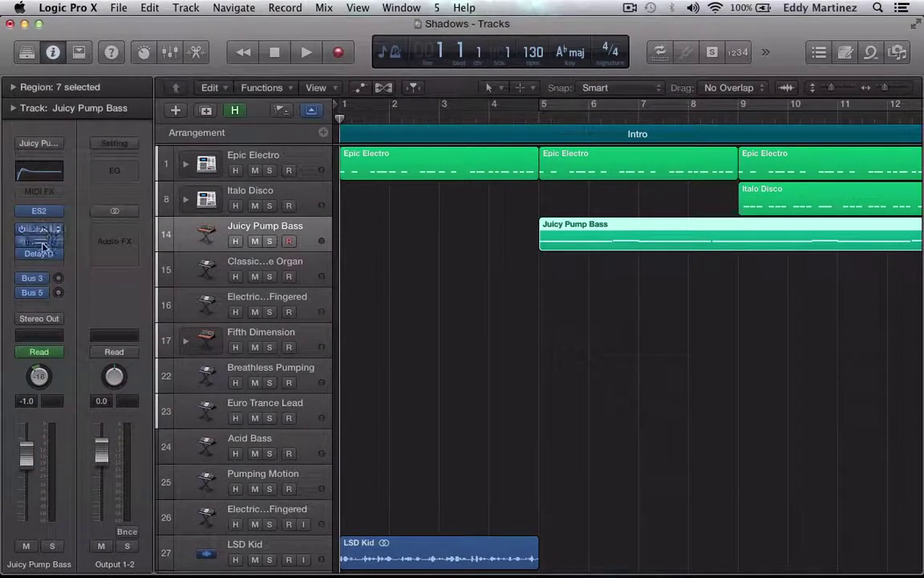
left_click(40, 228)
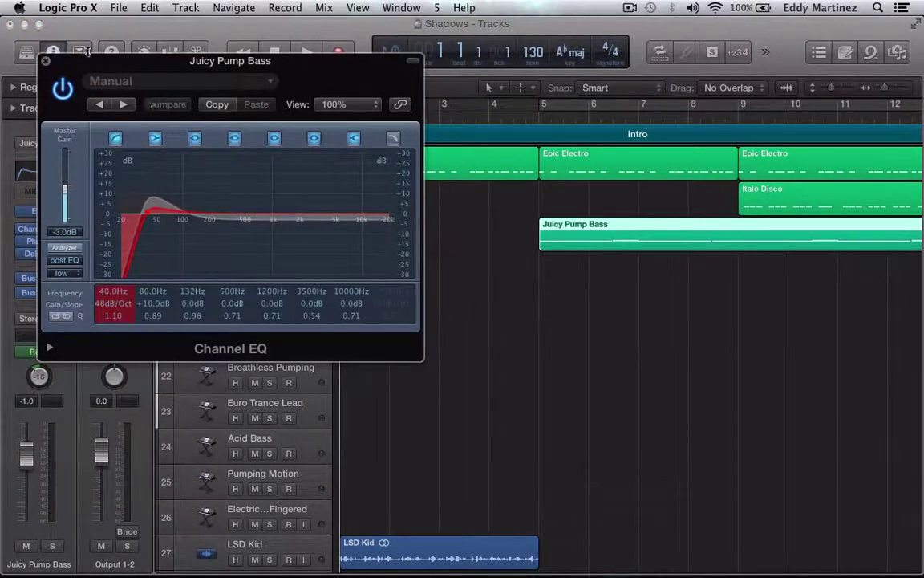
left_click(46, 61)
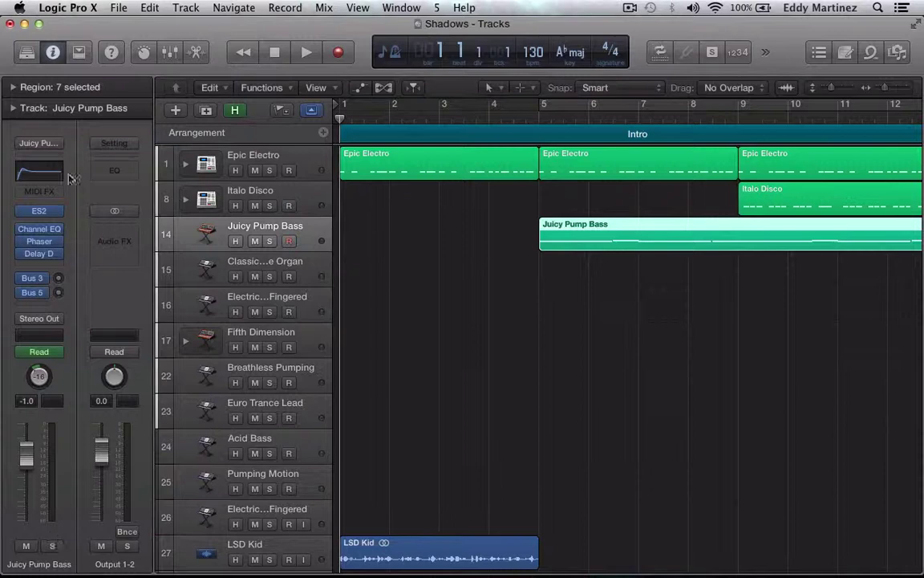
Step: Hide the inspector, toggle the Toolbar on and off twice, and briefly show Quick Help
left_click(53, 52)
left_click(79, 53)
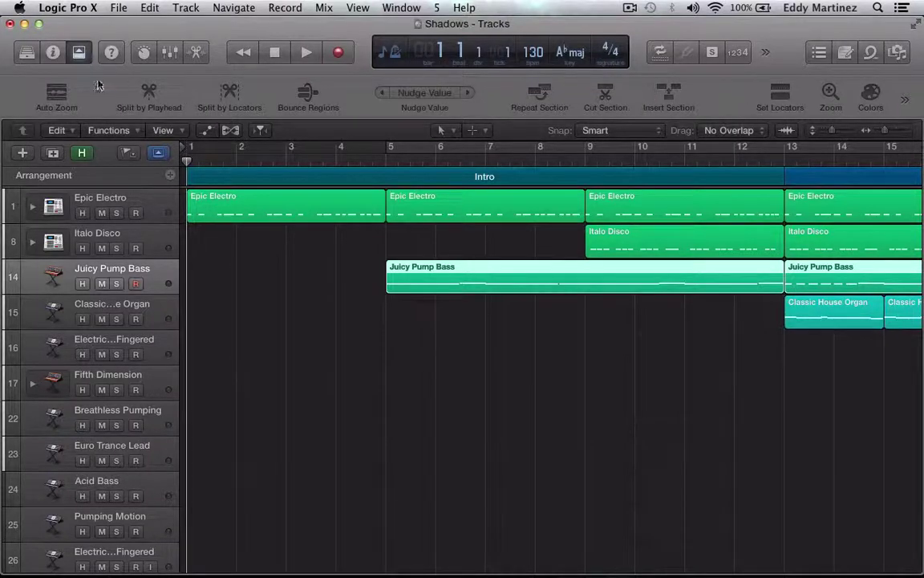
left_click(79, 53)
left_click(79, 52)
left_click(80, 53)
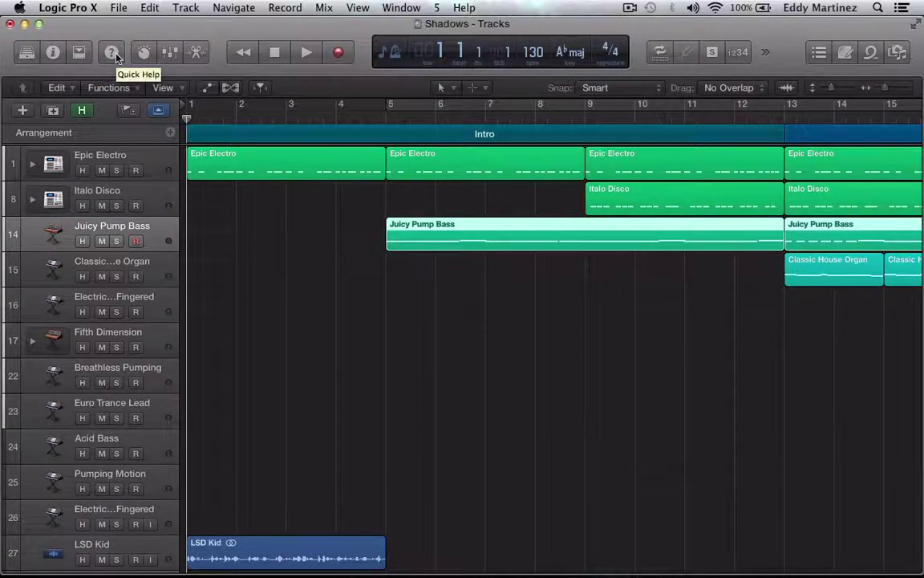
left_click(112, 53)
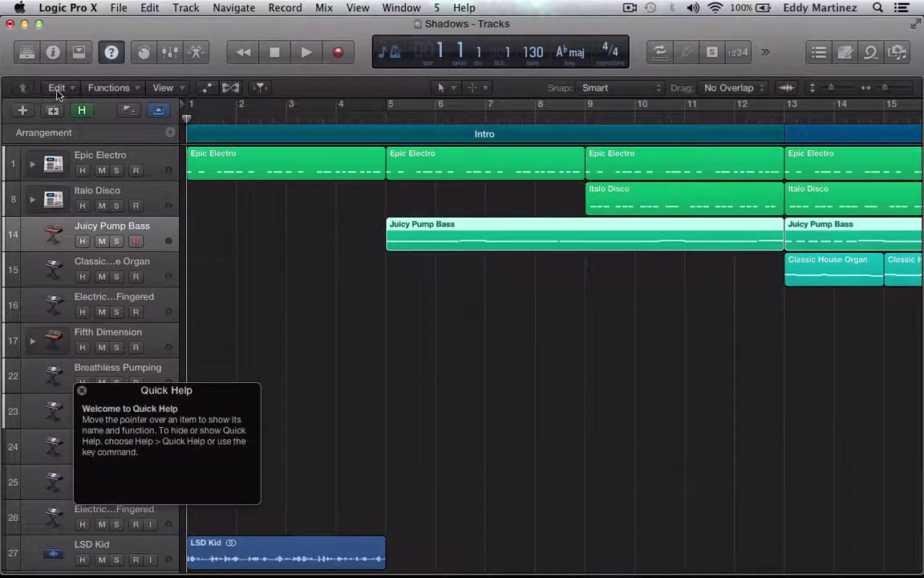
left_click(111, 52)
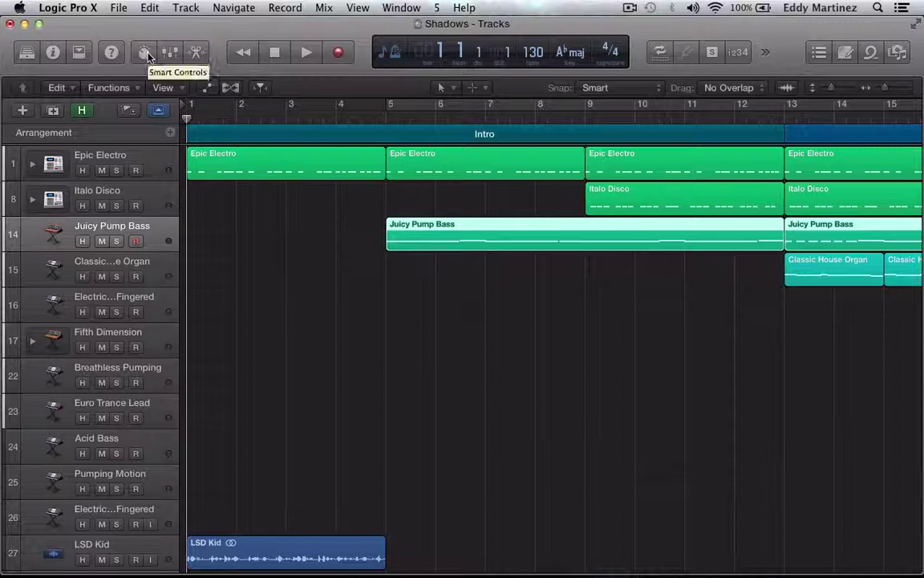
Step: Show the Juicy Pump Bass Smart Controls: Osc Mix, Cutoff, Filter FM, Delay and Reverb
left_click(144, 52)
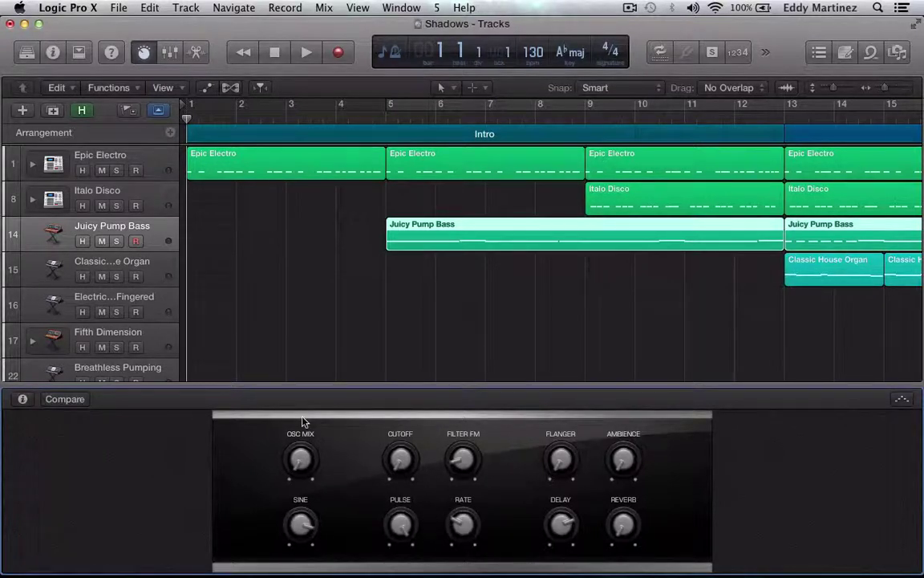
Step: Swap the Smart Controls for the Mixer and scroll through its channel strips to the Master
left_click(144, 51)
left_click(169, 51)
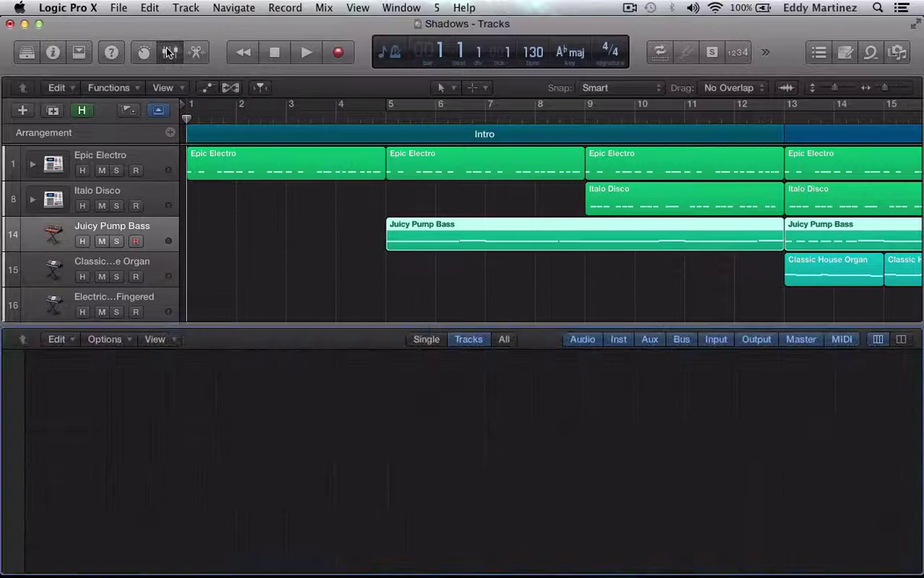
scroll(318, 501, "up", 10)
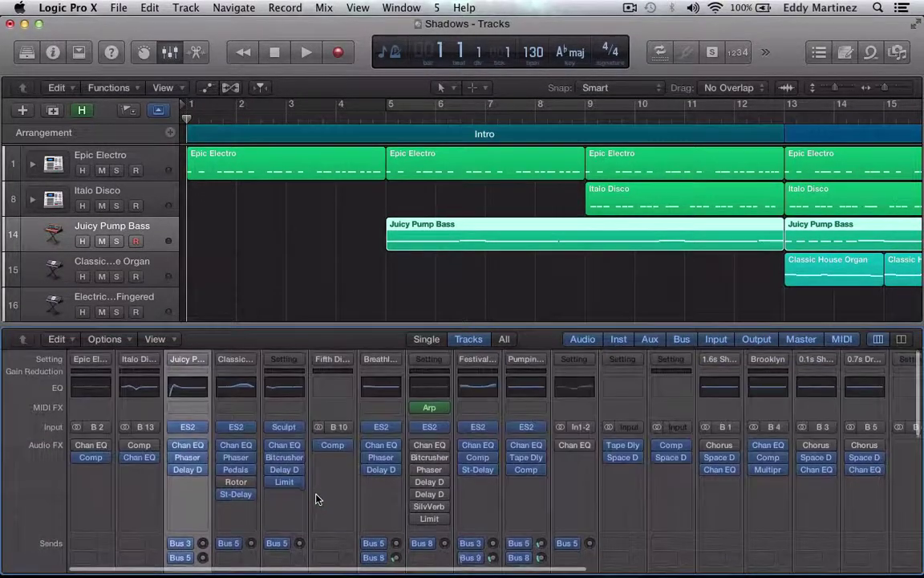
scroll(318, 501, "down", 10)
scroll(317, 502, "up", 3)
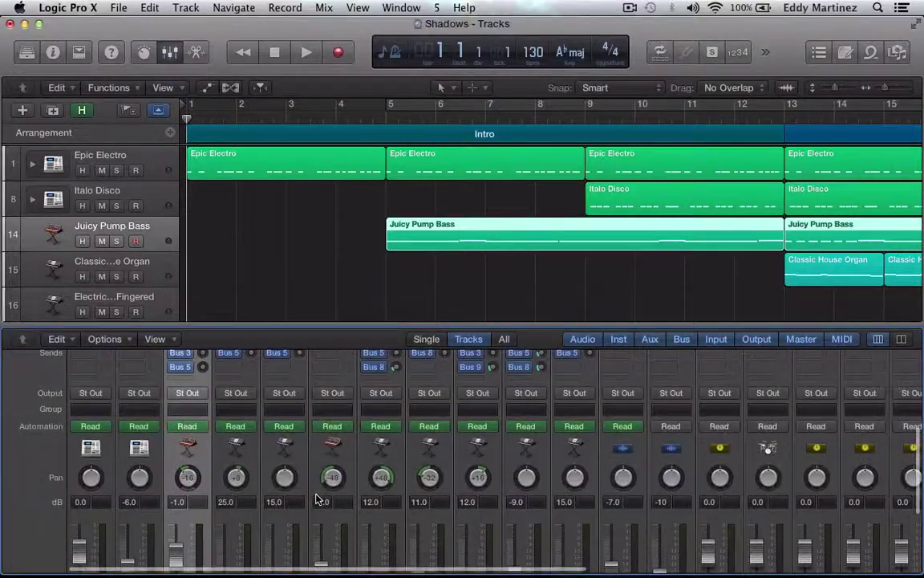
scroll(318, 500, "down", 6)
scroll(318, 501, "right", 15)
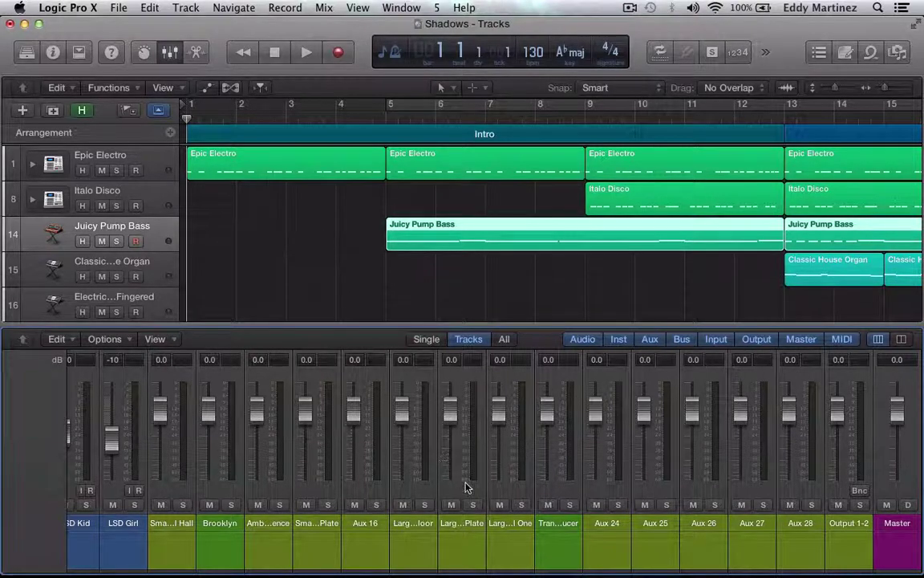
scroll(466, 487, "up", 5)
scroll(466, 487, "down", 5)
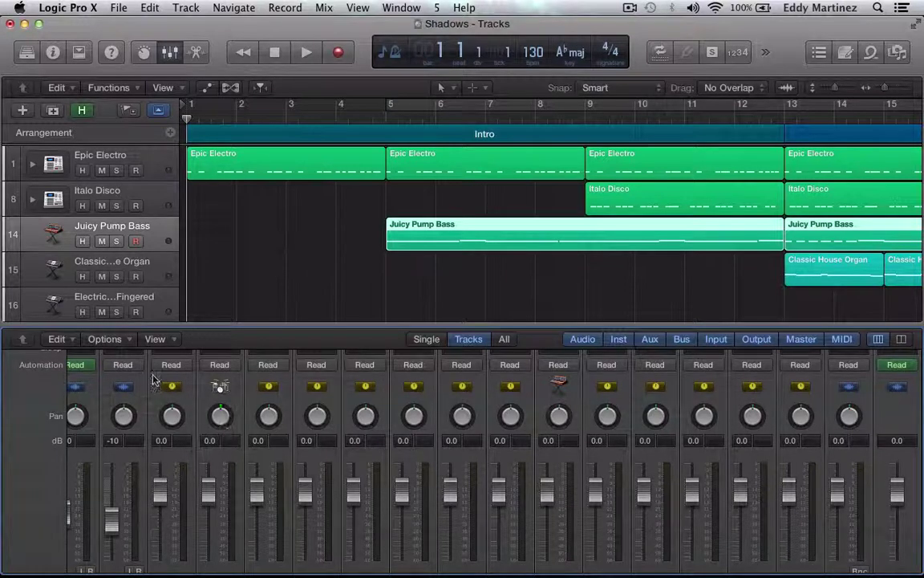
Step: Close the Mixer, then briefly open and close the Juicy Pump Bass Piano Roll
left_click(170, 54)
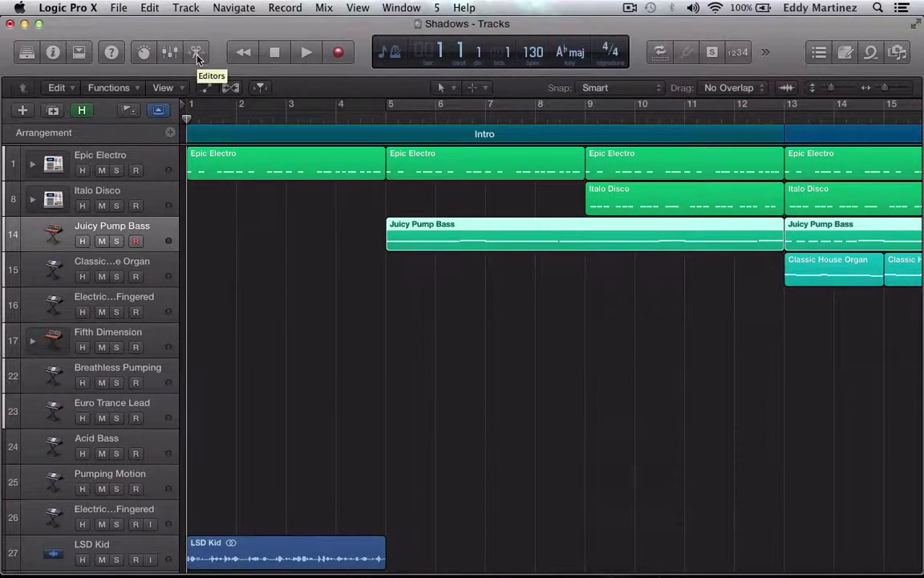
left_click(197, 54)
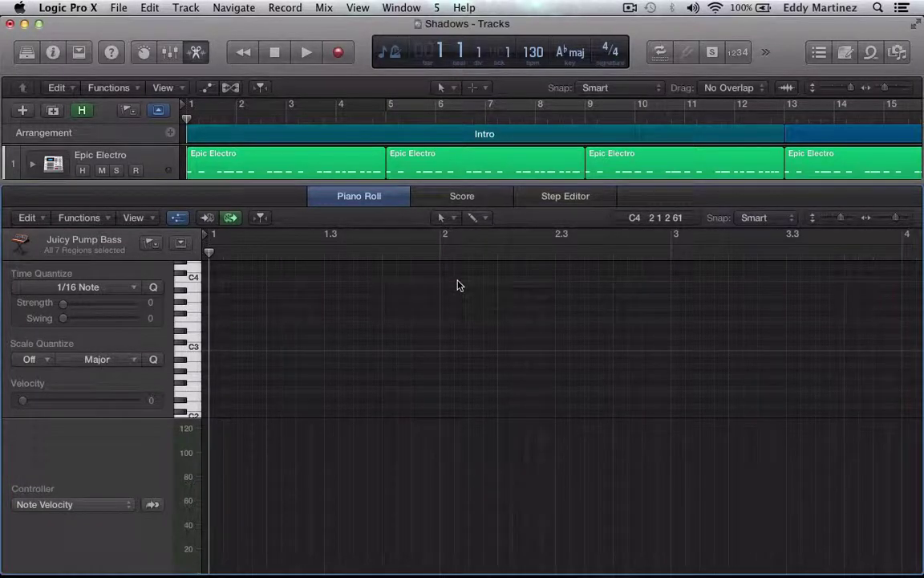
left_click(197, 52)
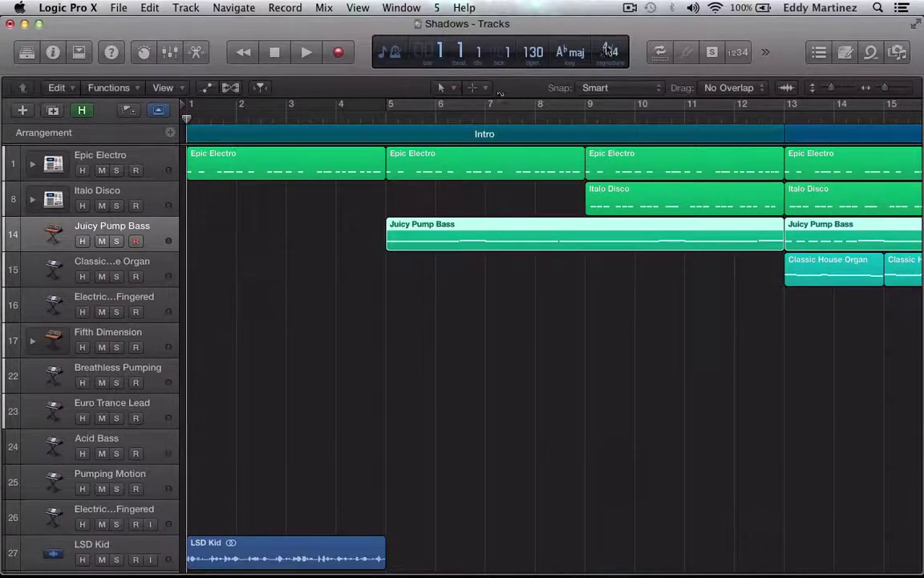
left_click(664, 56)
left_click(663, 57)
left_click(734, 55)
left_click(735, 55)
left_click(763, 57)
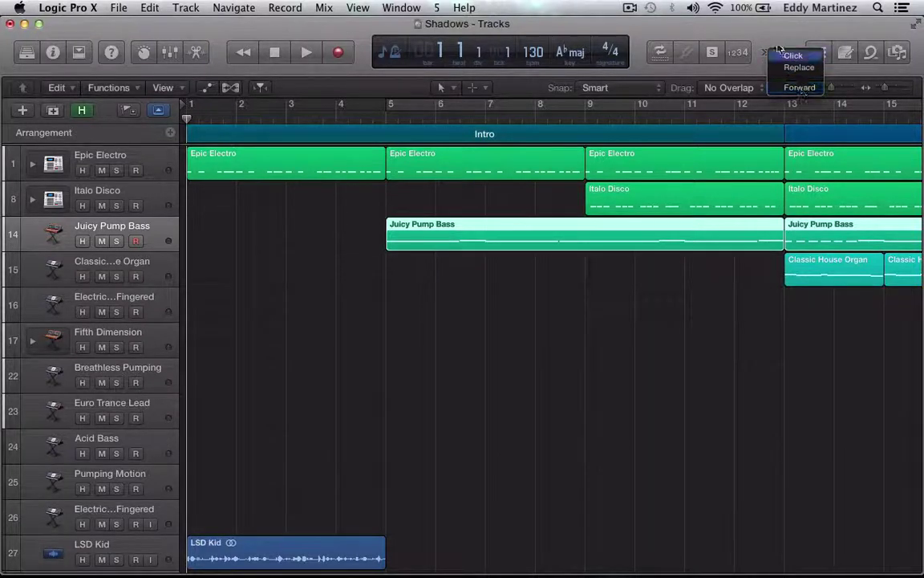
left_click(779, 50)
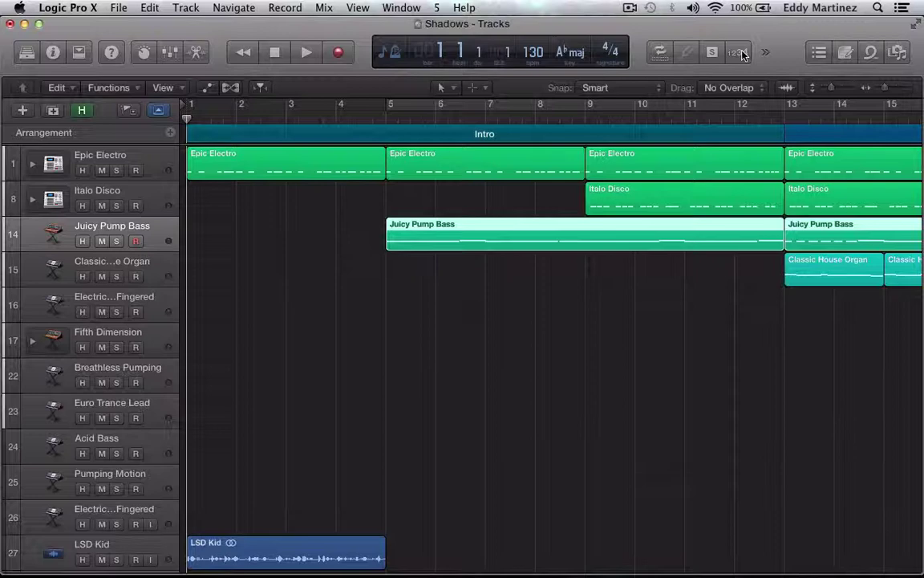
right_click(742, 53)
left_click(780, 57)
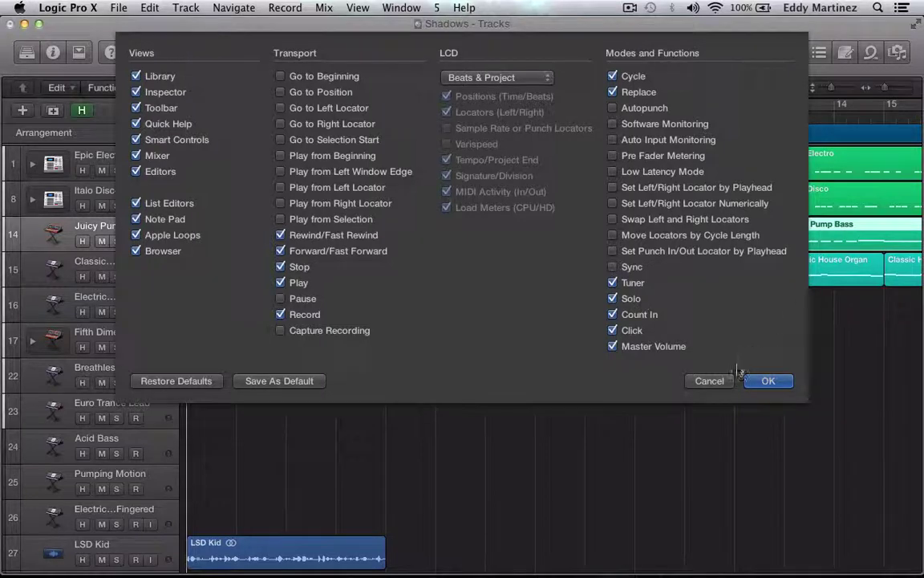
left_click(762, 385)
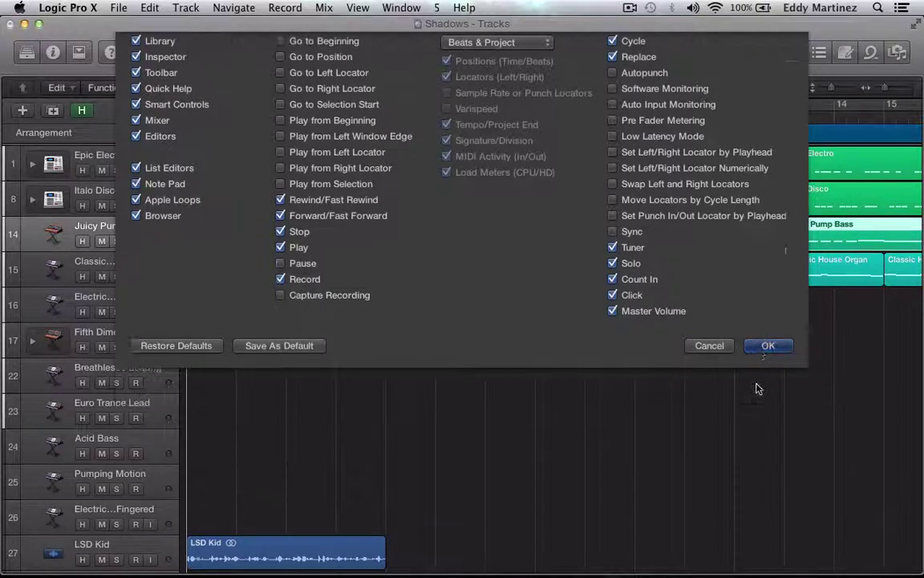
Step: Open the Event List beside the tracks, scroll through it, then close it
left_click(820, 54)
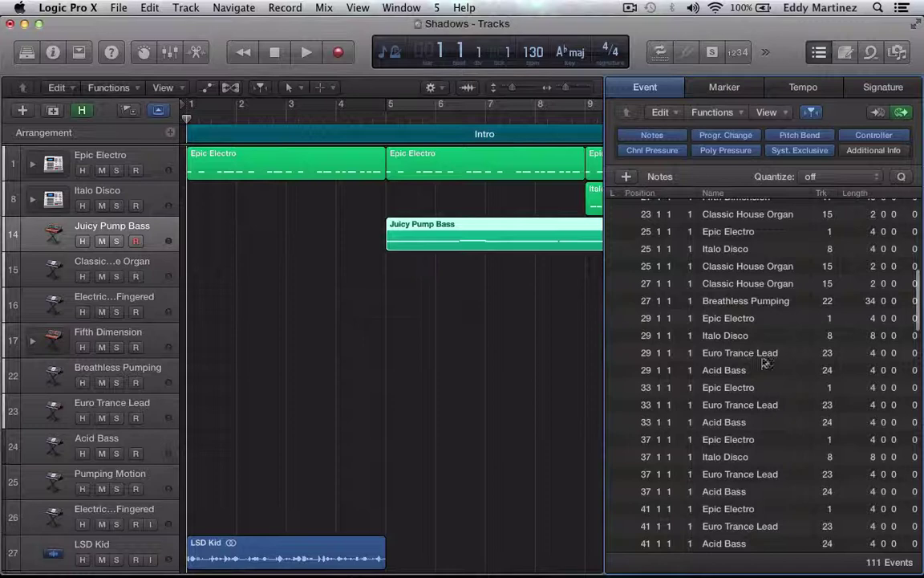
scroll(763, 310, "up", 10)
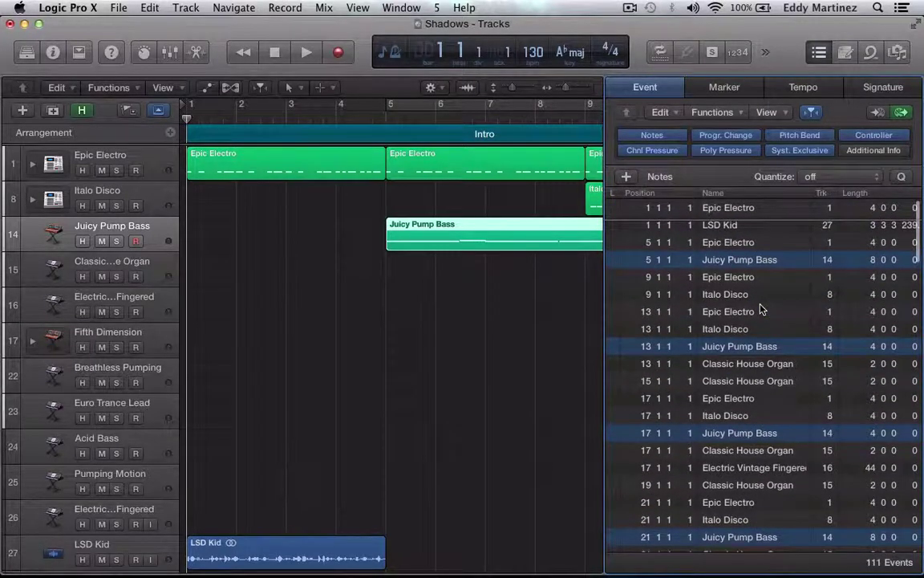
scroll(763, 321, "down", 5)
scroll(761, 313, "up", 5)
left_click(820, 53)
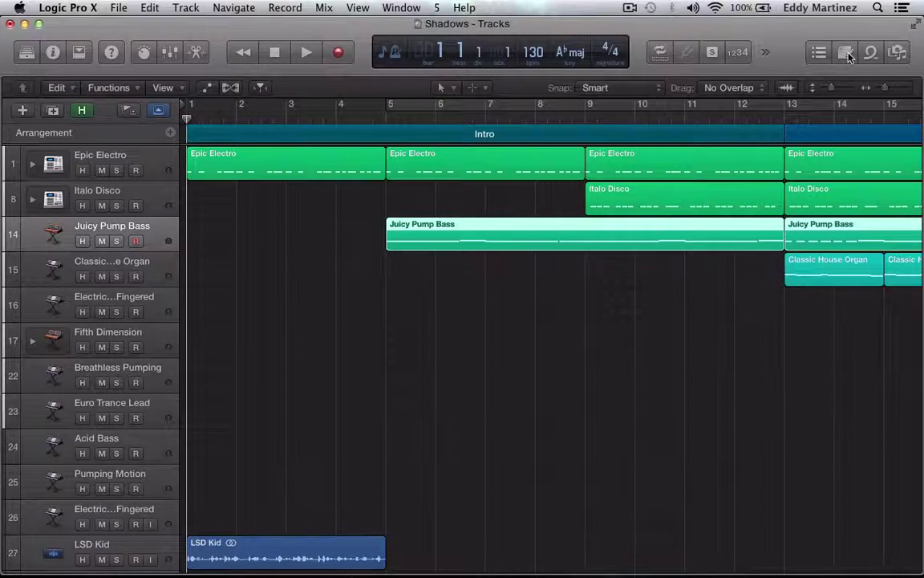
Step: Open the Note Pad and switch between its Track and Project notes tabs
left_click(846, 53)
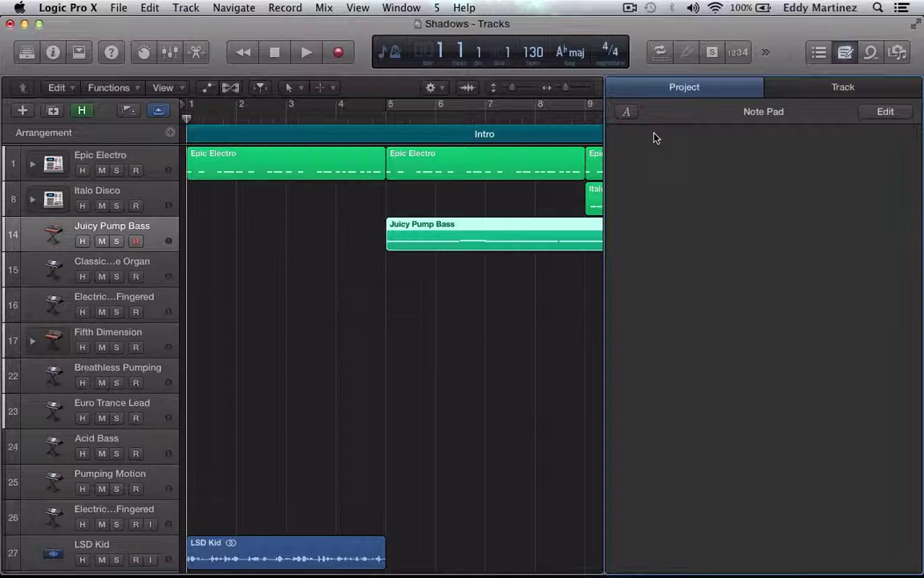
left_click(774, 86)
left_click(731, 94)
Step: Scroll the Apple Loops list, then view the project's audio files and close the browser
key("o")
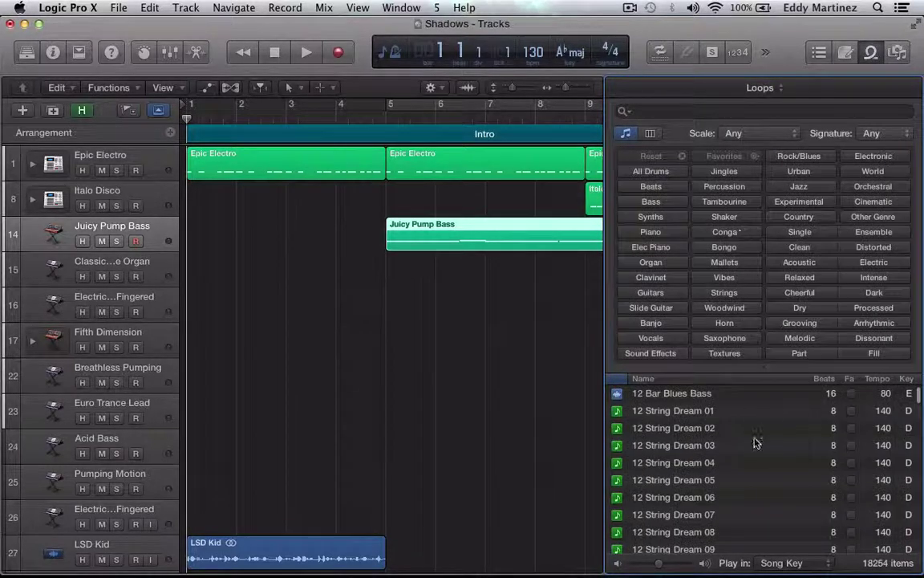
scroll(755, 440, "down", 8)
scroll(755, 439, "up", 4)
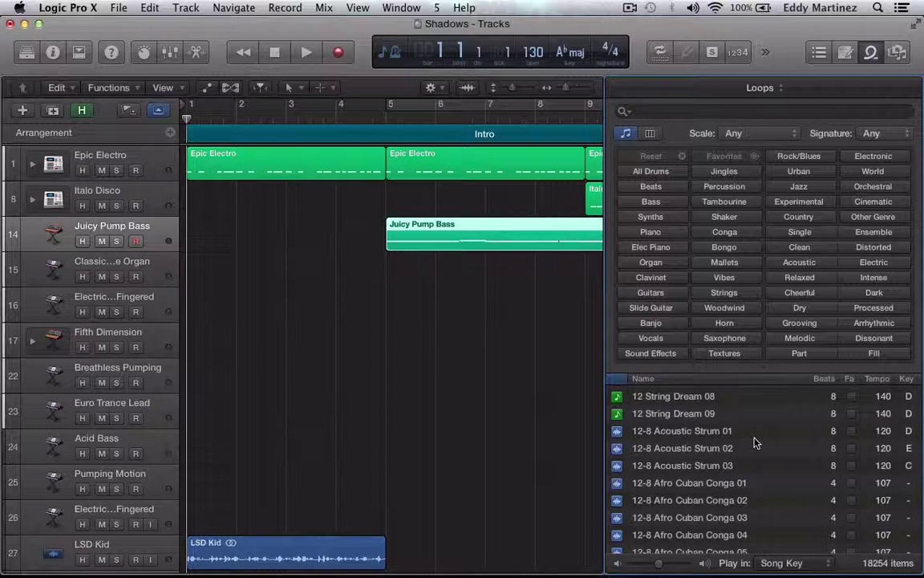
scroll(790, 503, "down", 8)
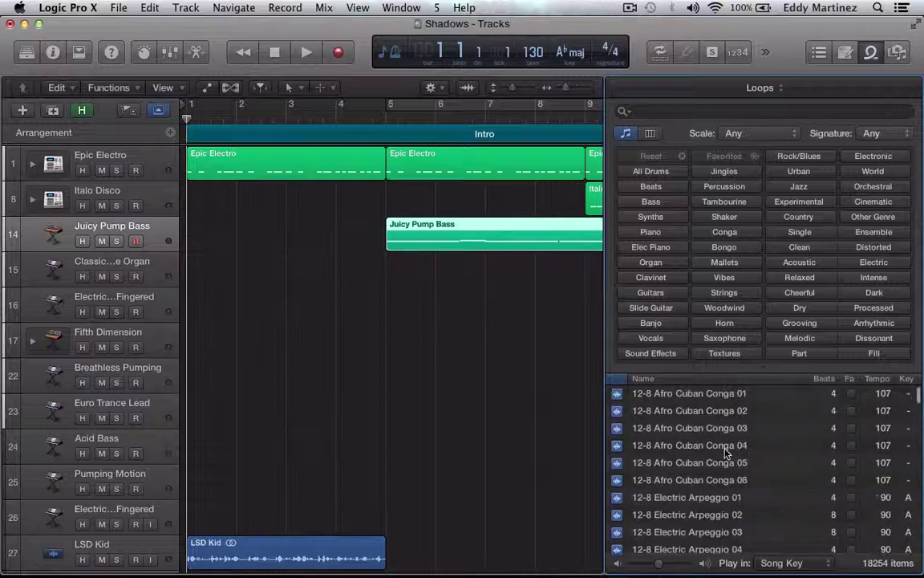
scroll(747, 482, "up", 10)
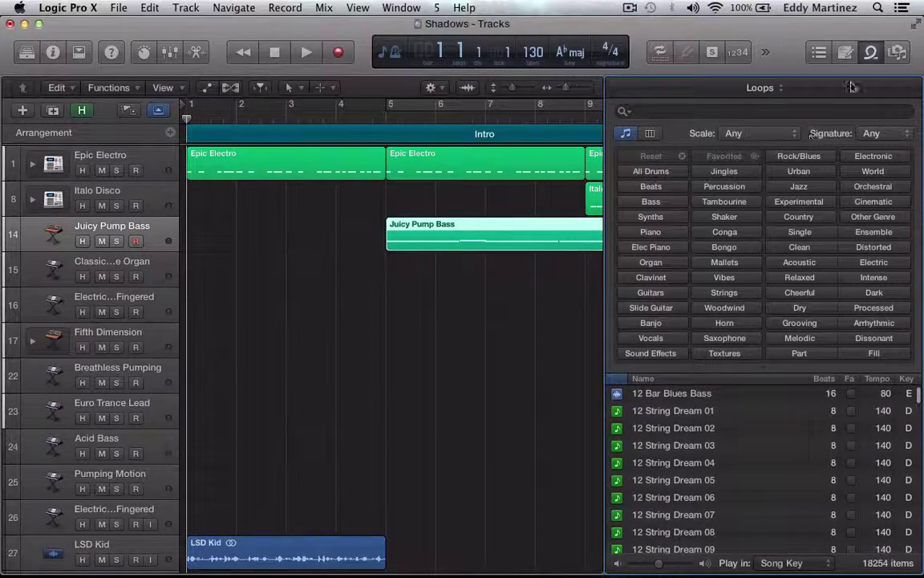
left_click(897, 52)
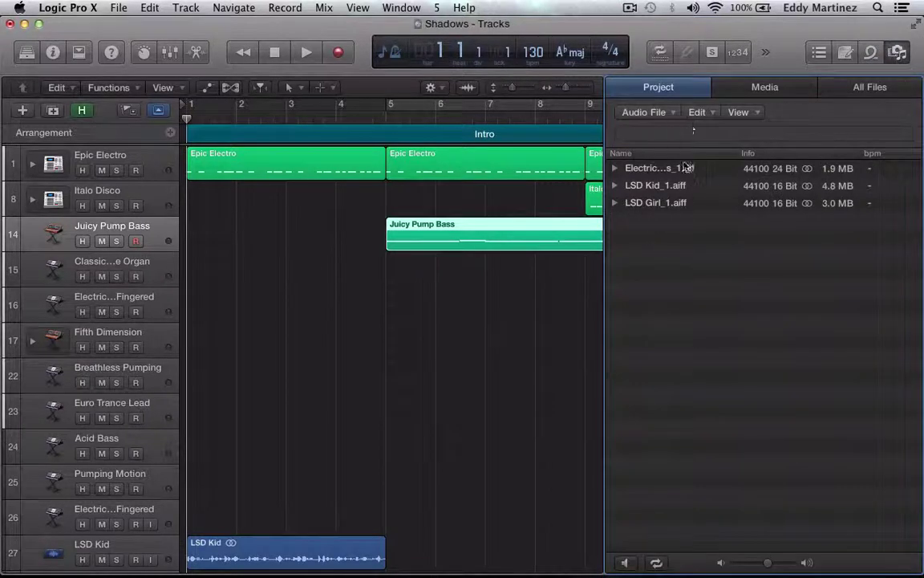
left_click(898, 52)
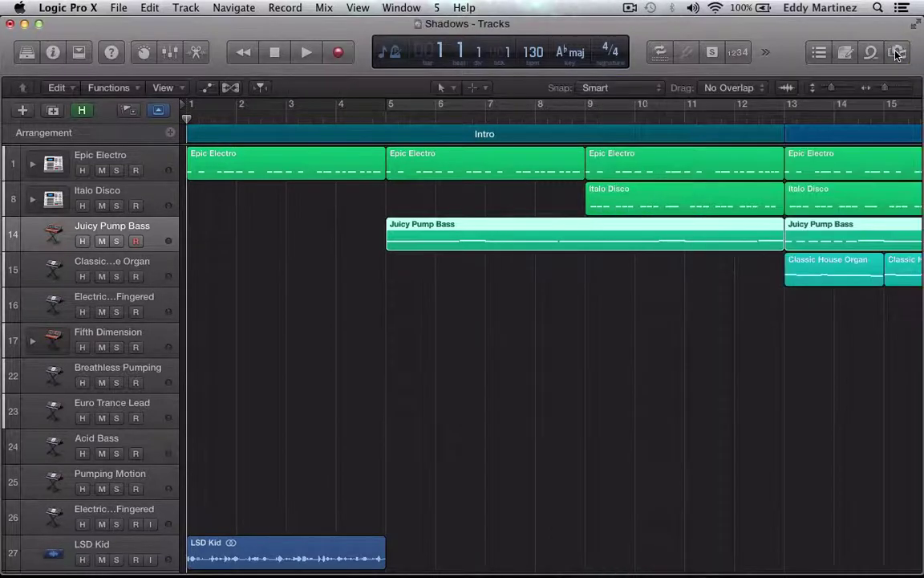
scroll(588, 345, "down", 2)
scroll(586, 344, "up", 2)
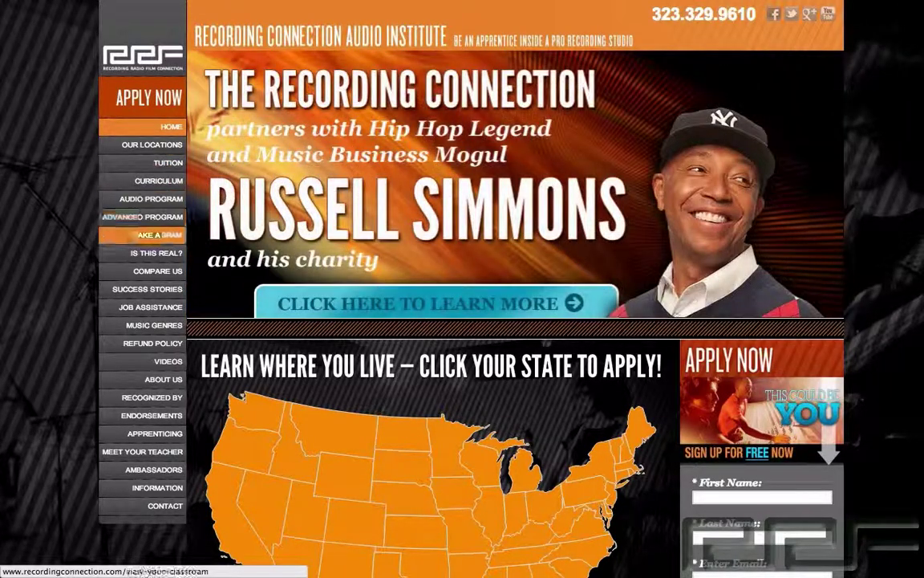
Step: Open the Take a Tour page and pick California to view the application form
left_click(159, 234)
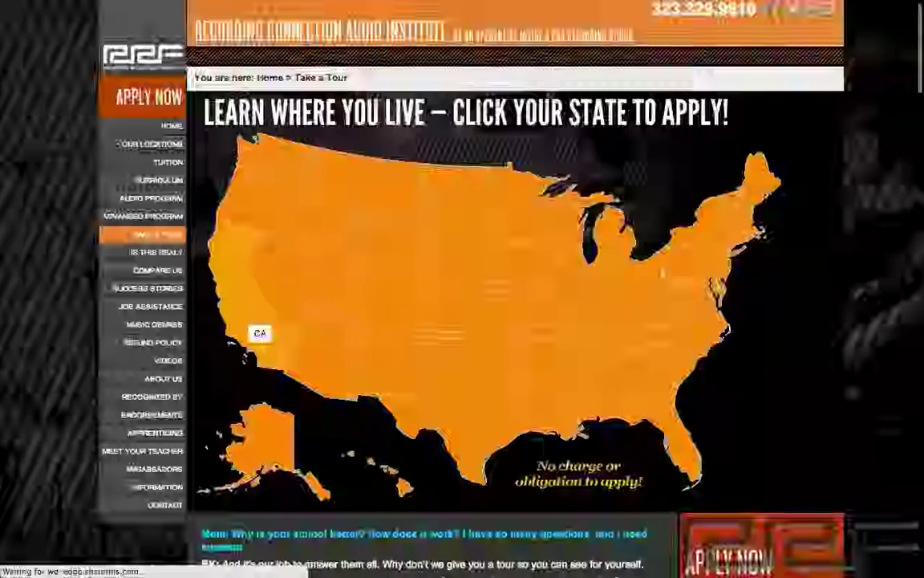
left_click(255, 330)
scroll(257, 332, "down", 10)
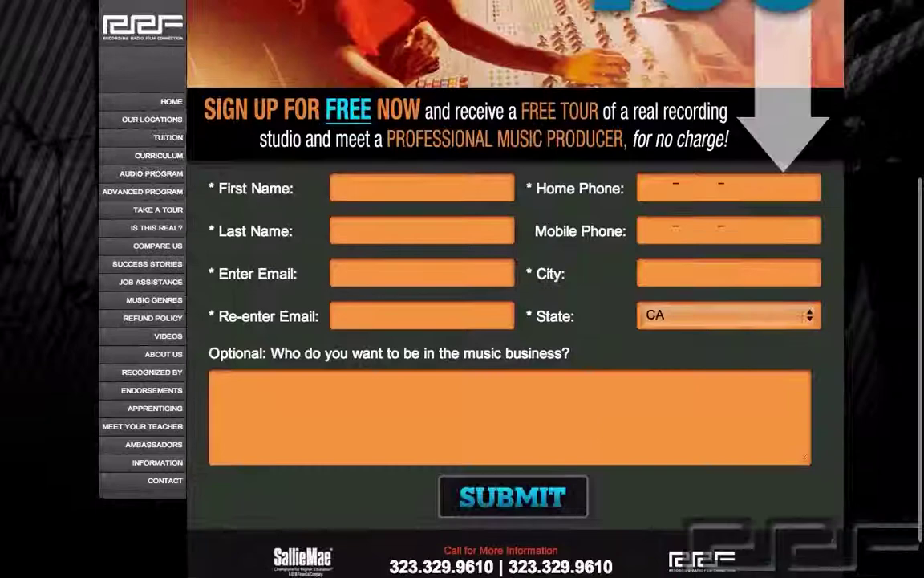
scroll(153, 330, "up", 5)
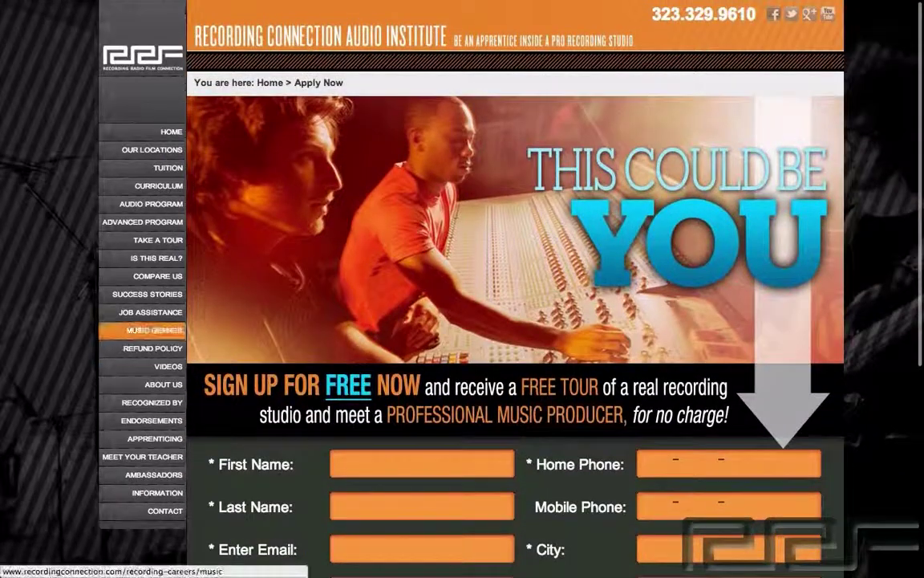
Step: Visit the Success Stories page, then open the Endorsements page
left_click(149, 294)
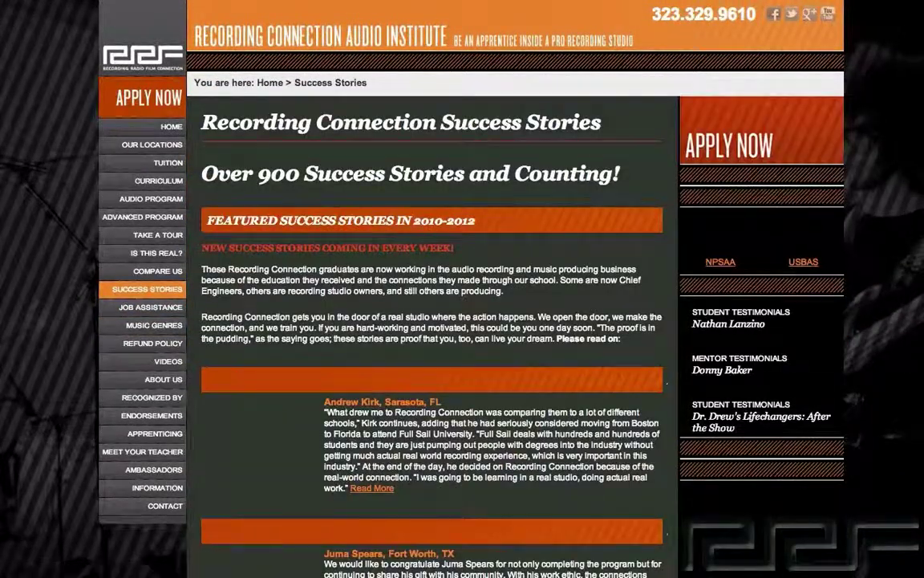
scroll(151, 410, "down", 1)
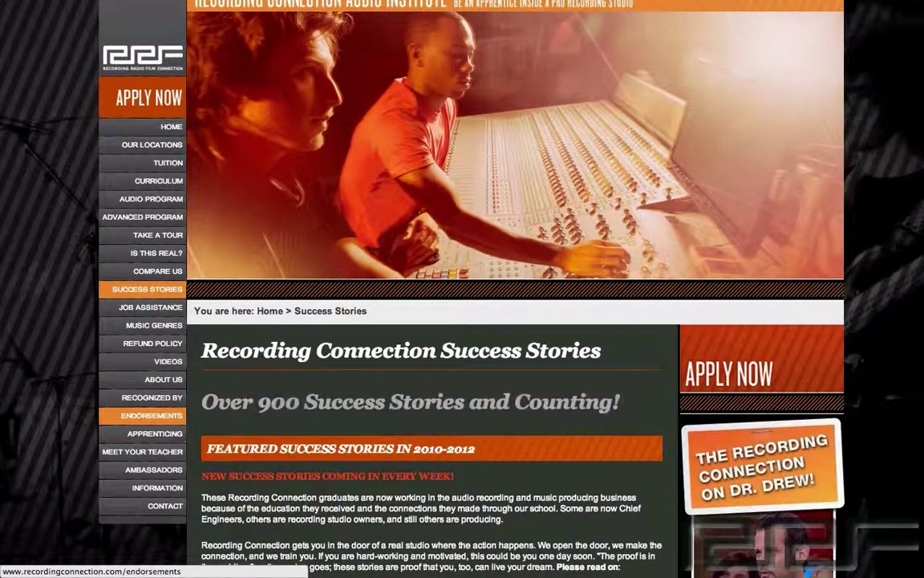
left_click(151, 415)
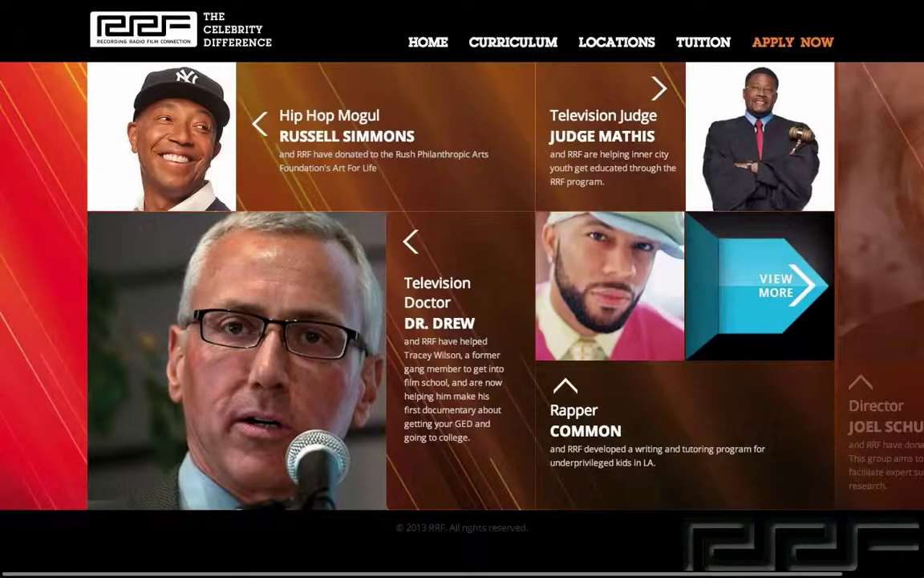